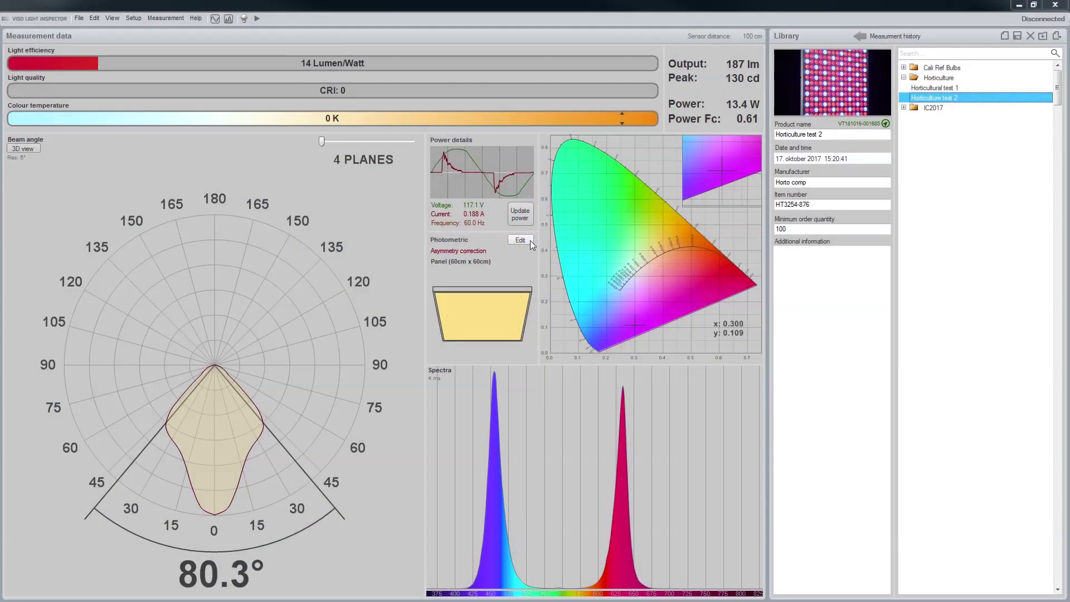
Set the photometric measurement mode to Horticulture, using the 400–700 nm PAR region.
left_click(531, 240)
left_click(548, 218)
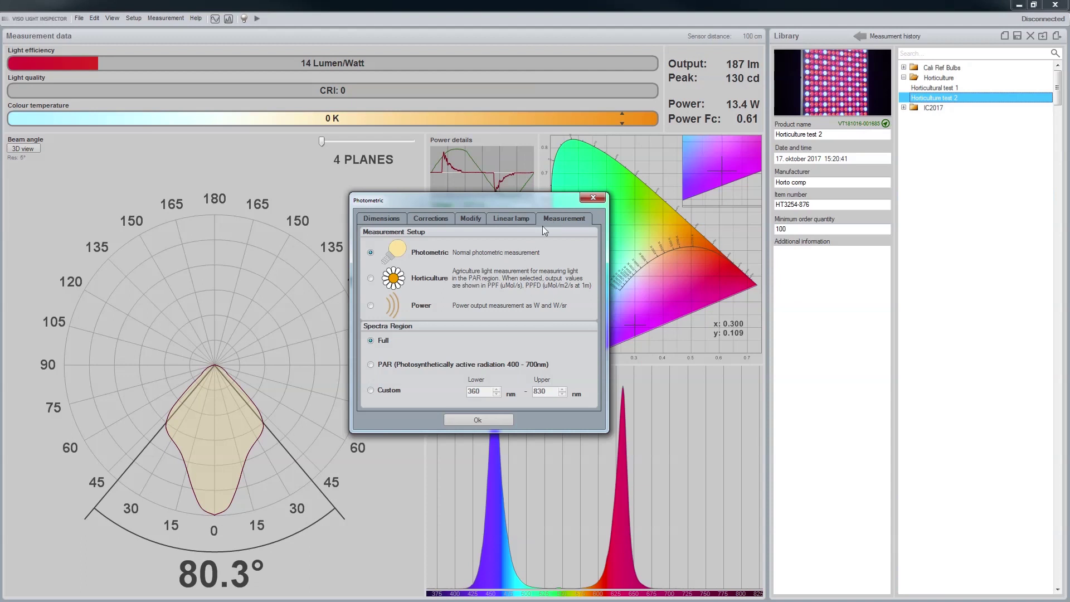
left_click(371, 279)
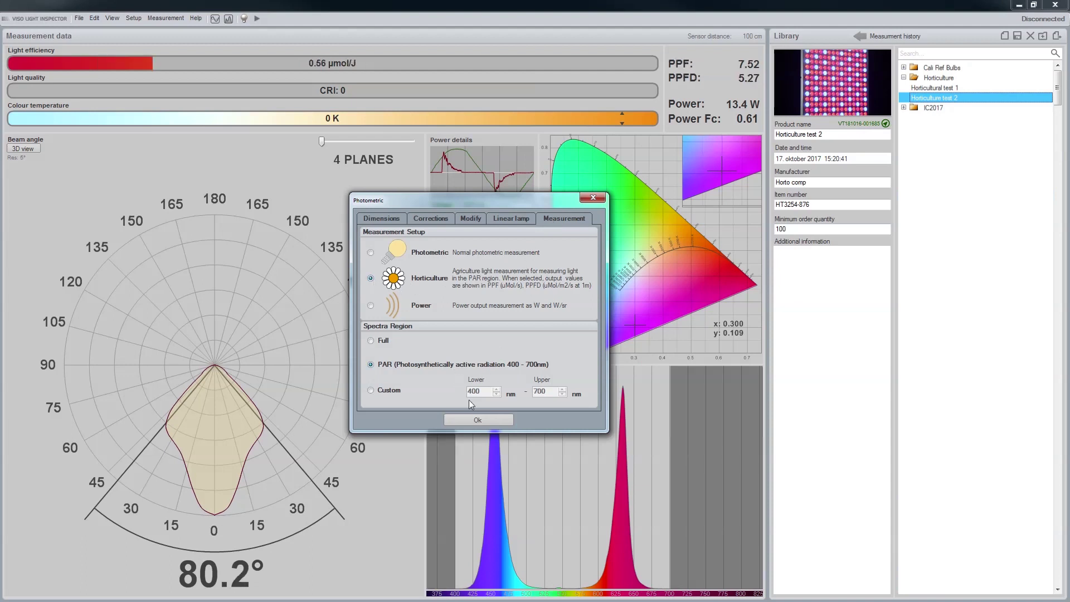
left_click(478, 420)
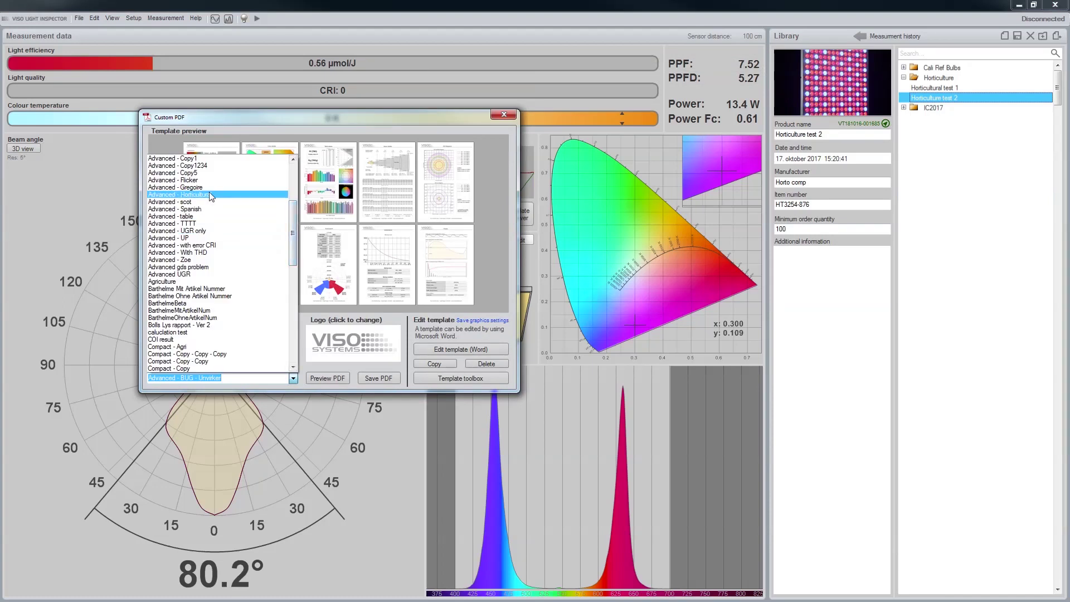
Preview a PDF report built from the Advanced Horticultural template.
left_click(209, 192)
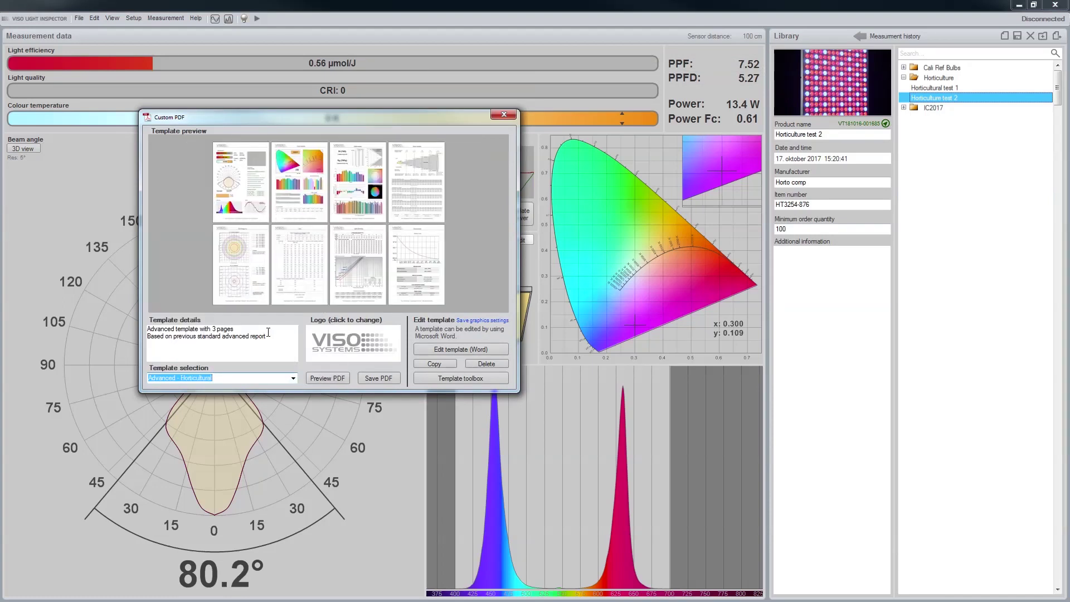
left_click(327, 378)
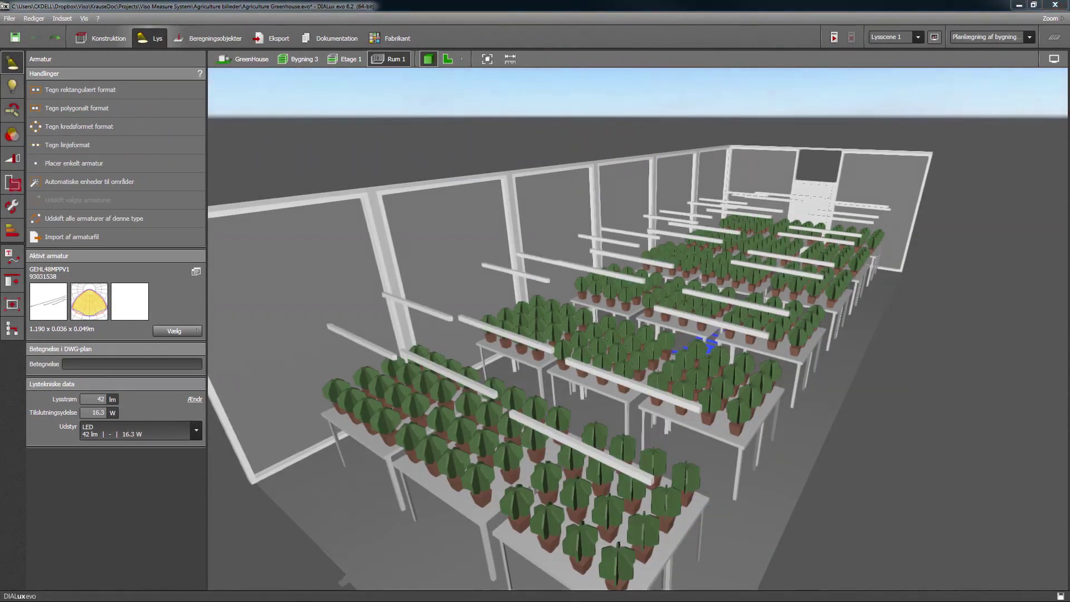
Lower the view over the greenhouse and run the lighting calculation.
mouse_move(636, 354)
left_mouse_down()
mouse_move(635, 330)
mouse_move(636, 345)
left_mouse_up()
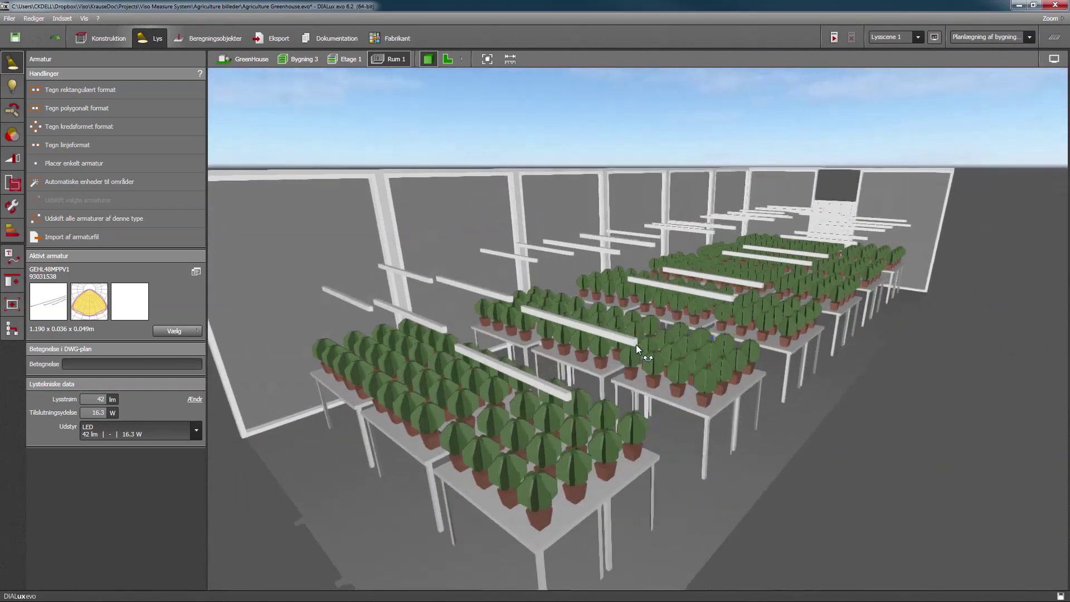
left_click(835, 37)
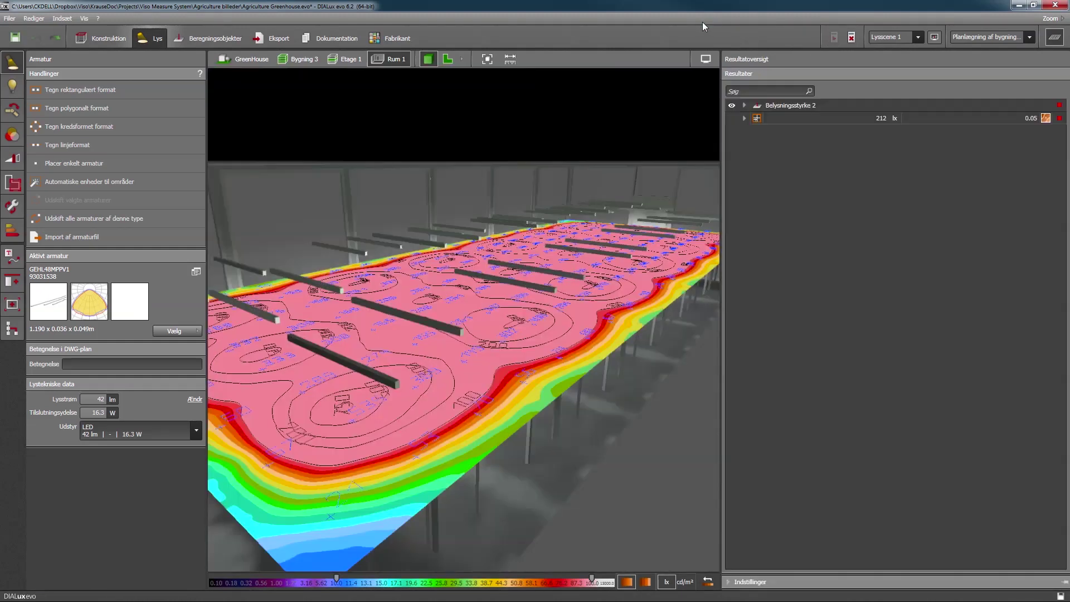
Widen and orbit the result view, cap the false-colour scale at 100 lx, and show the 2D plan.
left_click_drag(720, 147, 1021, 157)
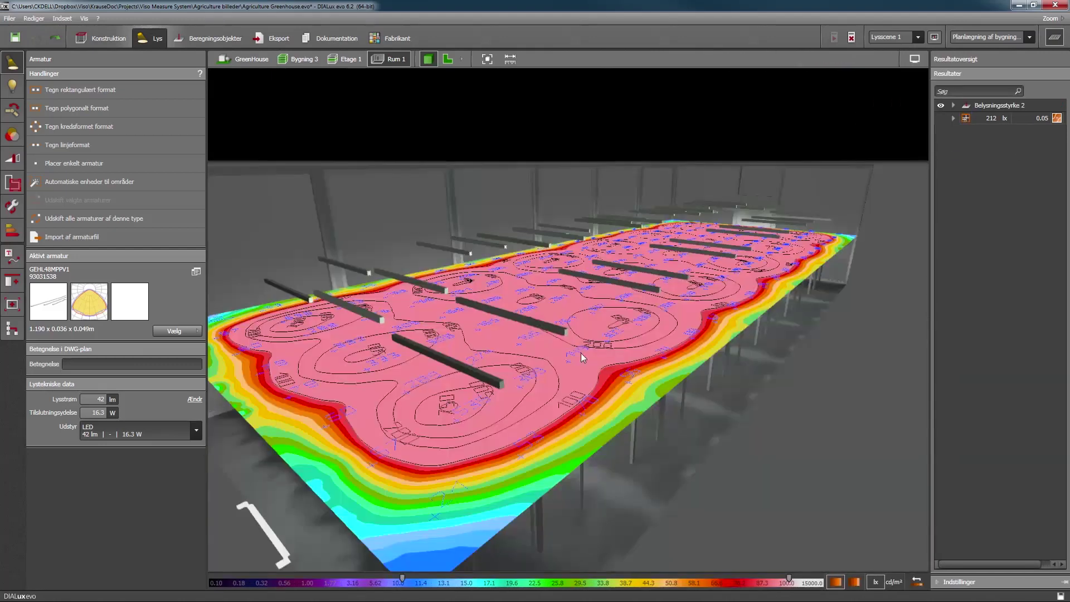
mouse_move(583, 358)
left_mouse_down()
mouse_move(554, 355)
mouse_move(507, 437)
mouse_move(528, 373)
mouse_move(505, 458)
left_mouse_up()
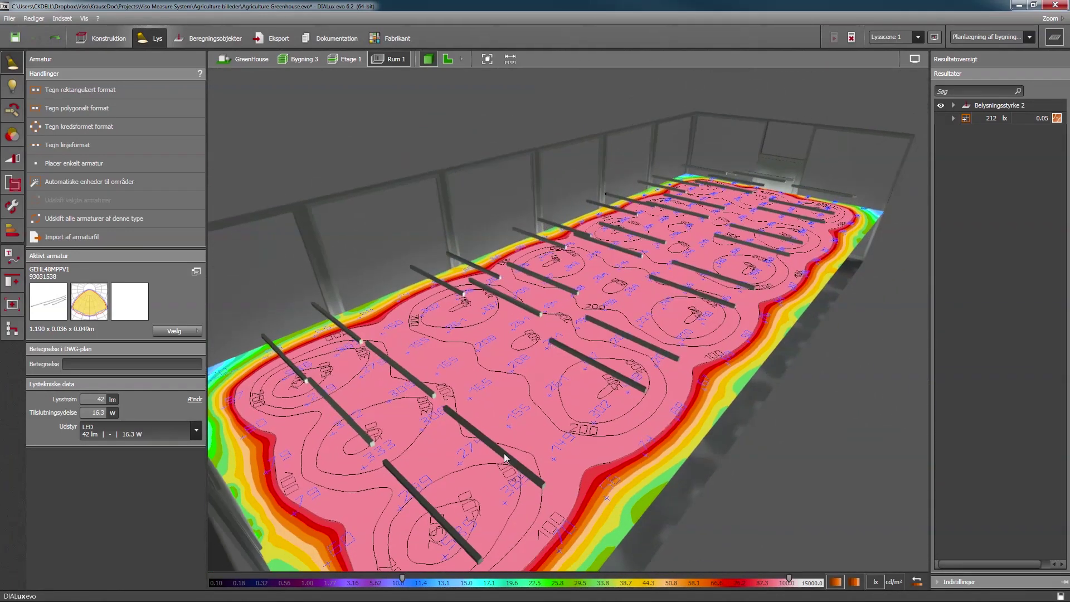
left_click_drag(789, 578, 676, 579)
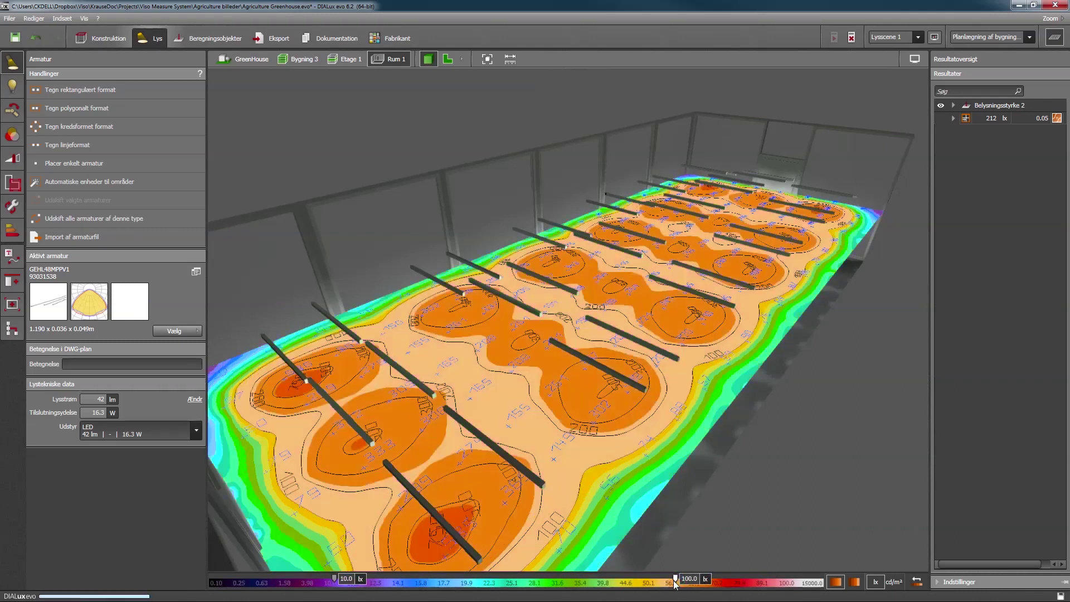
key("F2")
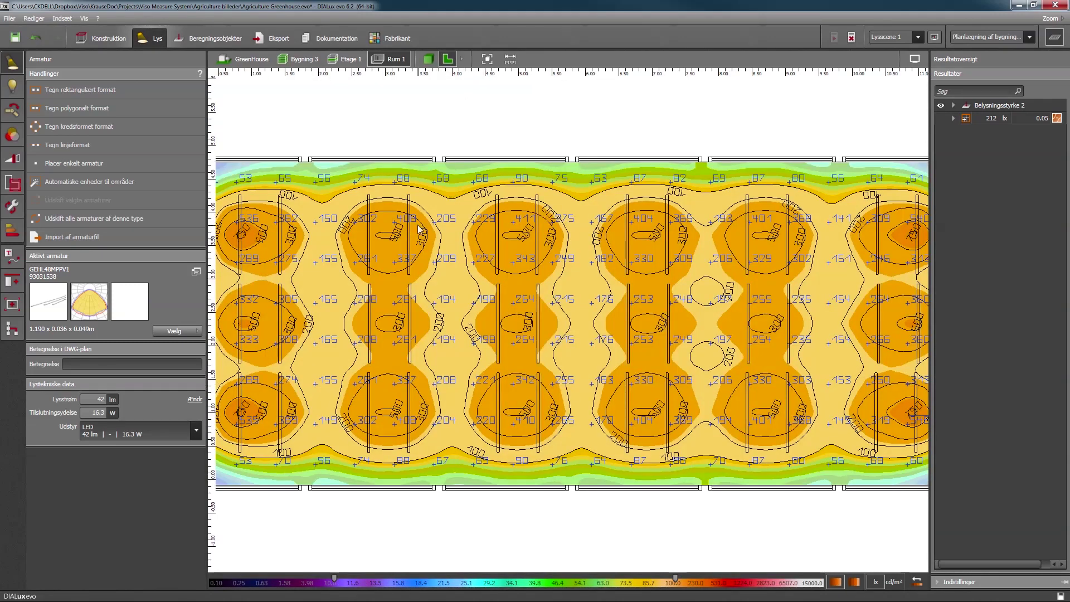